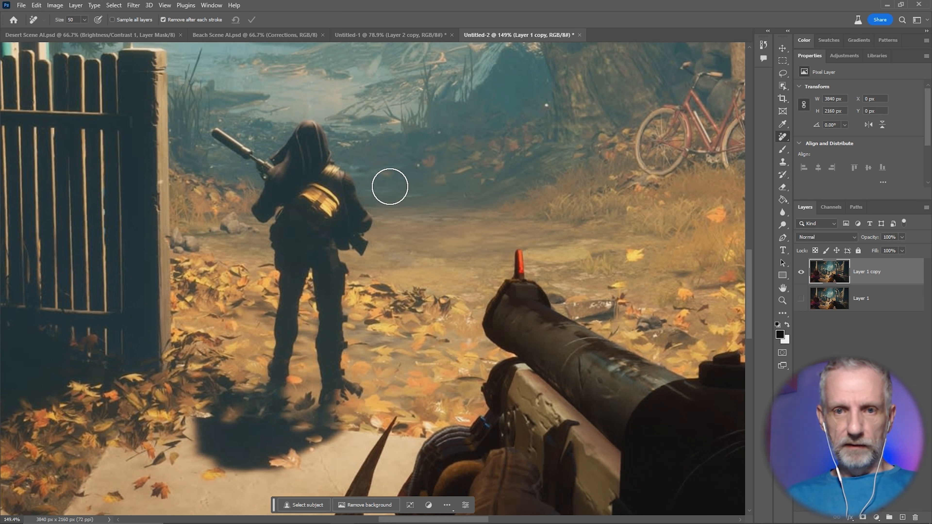
Paint out the hooded figure on the path with the Remove tool and compare the result with the original layer
mouse_move(332, 159)
mouse_down()
mouse_move(316, 135)
mouse_move(275, 174)
mouse_move(226, 137)
mouse_move(281, 190)
mouse_move(264, 210)
mouse_move(280, 225)
mouse_move(291, 337)
mouse_move(278, 372)
mouse_move(335, 391)
mouse_move(349, 386)
mouse_move(341, 340)
mouse_move(324, 327)
mouse_move(331, 294)
mouse_move(322, 268)
mouse_move(306, 260)
mouse_move(302, 203)
mouse_move(317, 163)
mouse_move(359, 235)
mouse_move(329, 234)
mouse_up()
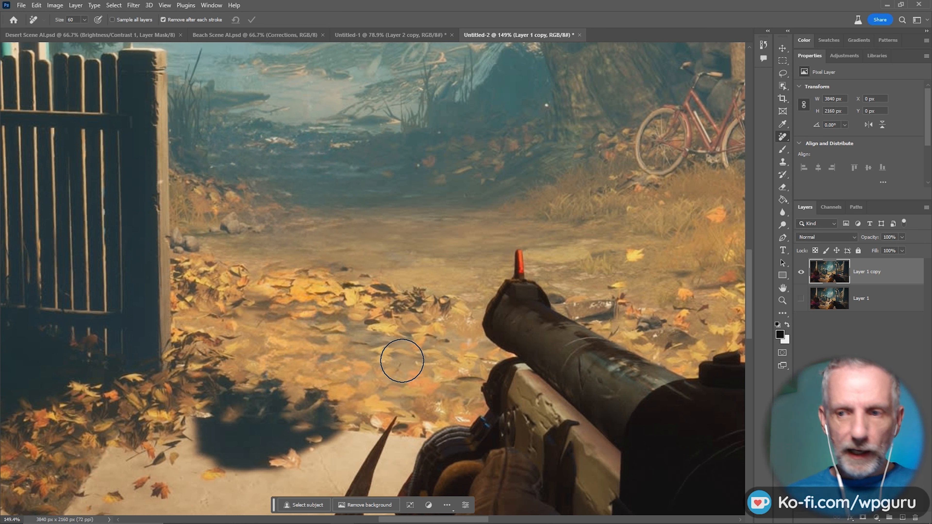
click(801, 272)
click(802, 272)
click(801, 272)
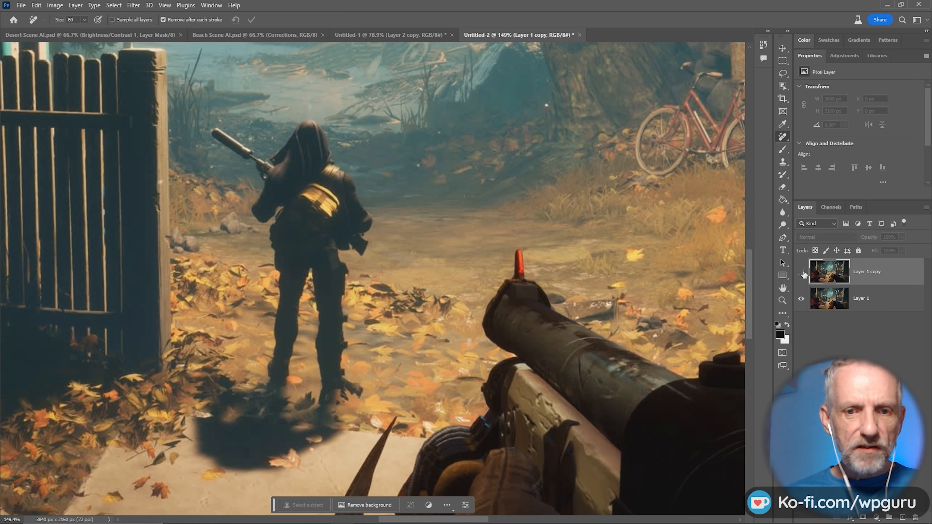
click(801, 273)
click(801, 273)
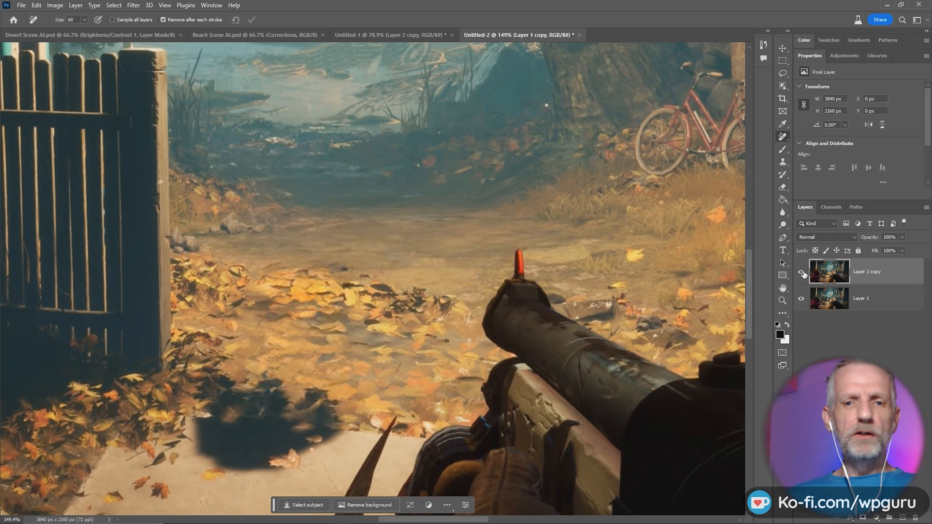
click(802, 272)
click(801, 272)
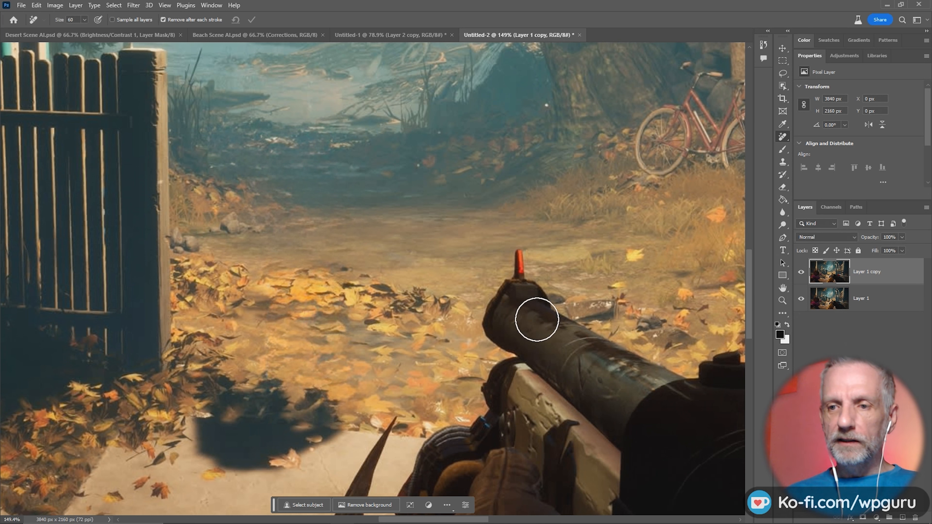
Remove the figure's leftover shadow from the leaves and paving, and check the layer copy by toggling its visibility
mouse_move(316, 399)
mouse_down()
mouse_move(289, 444)
mouse_move(239, 460)
mouse_move(215, 429)
mouse_move(240, 403)
mouse_move(233, 433)
mouse_up()
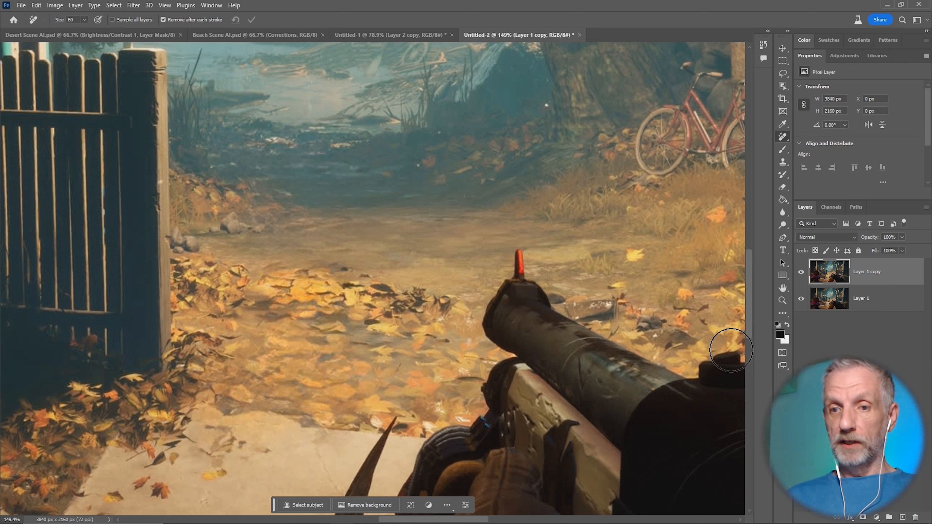
click(801, 272)
click(801, 272)
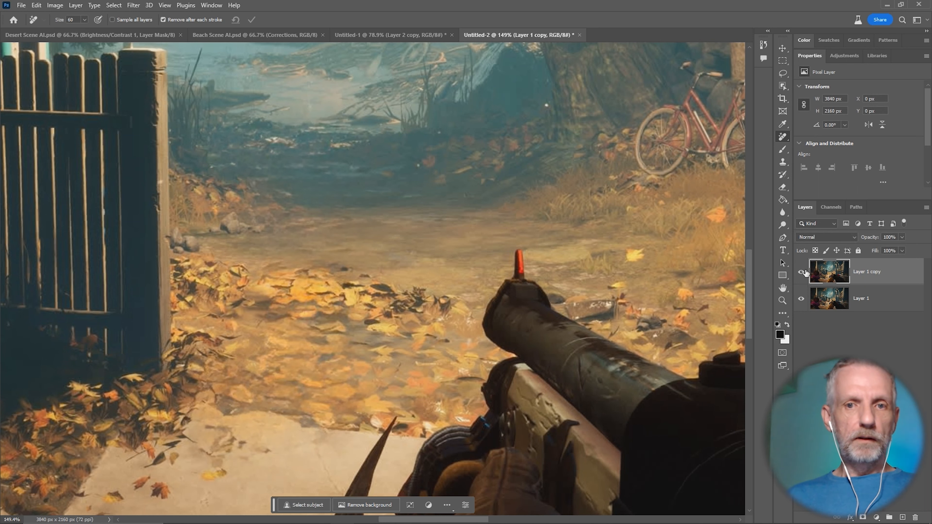
Remove the red bicycle beside the tree trunk piece by piece and fit the whole image in view
drag(588, 235, 387, 318)
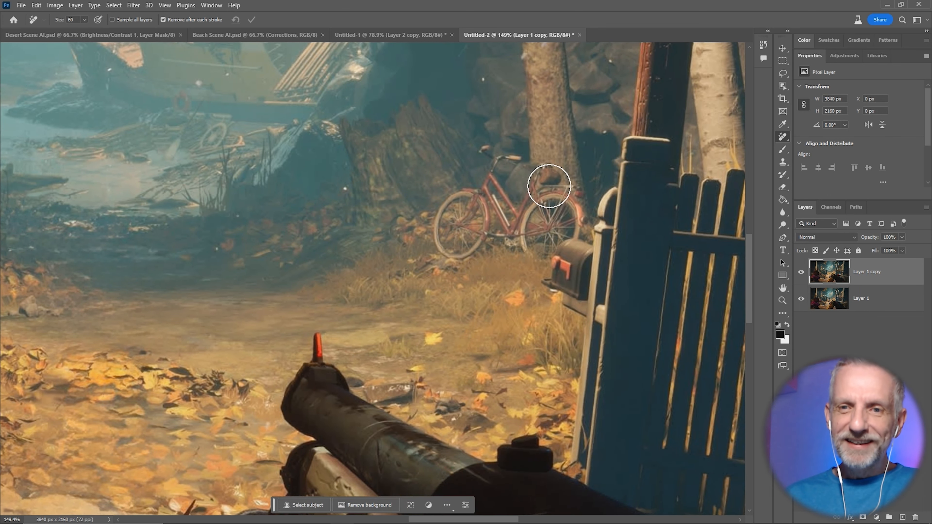
drag(545, 172, 540, 237)
mouse_move(486, 197)
mouse_down()
mouse_move(450, 213)
mouse_move(477, 242)
mouse_up()
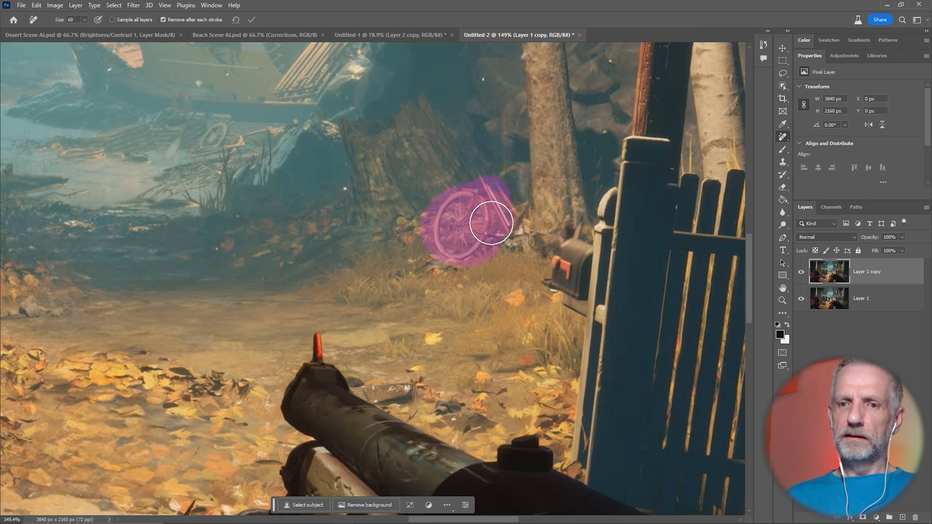
drag(507, 208, 511, 245)
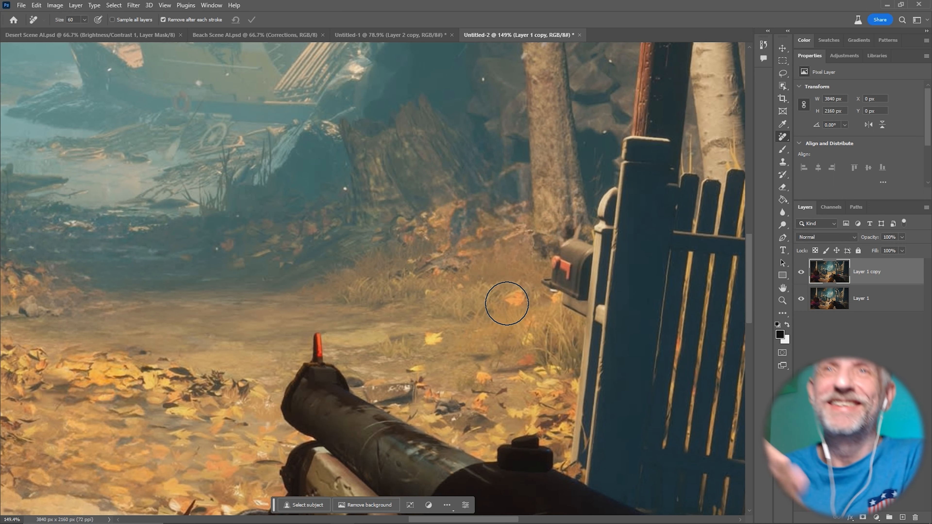
key(ctrl+0)
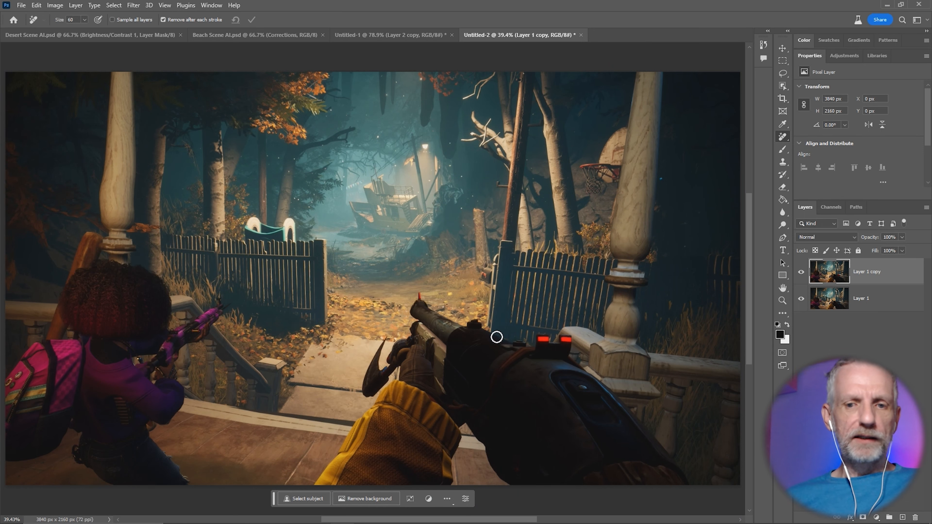
Switch to the browser and copy the enlarged Redfall screenshot of the night street battle
key(alt+Tab)
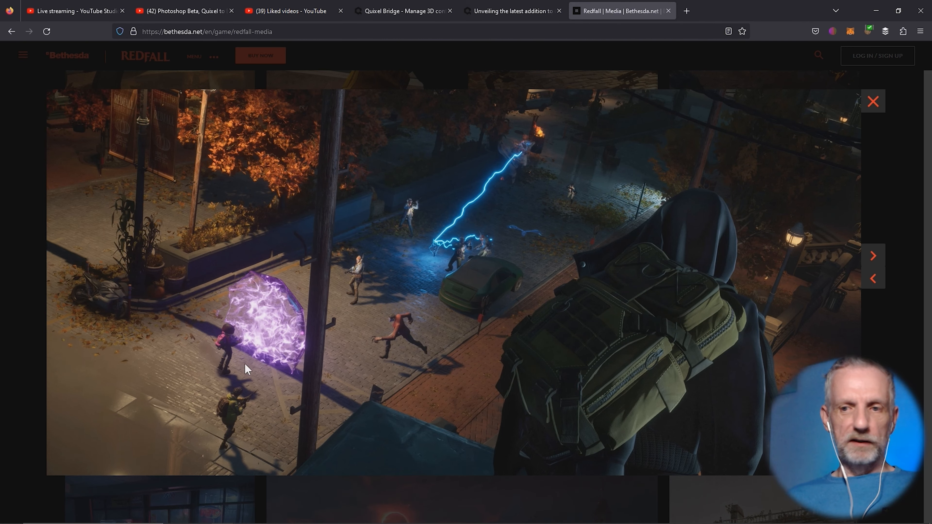
right_click(612, 224)
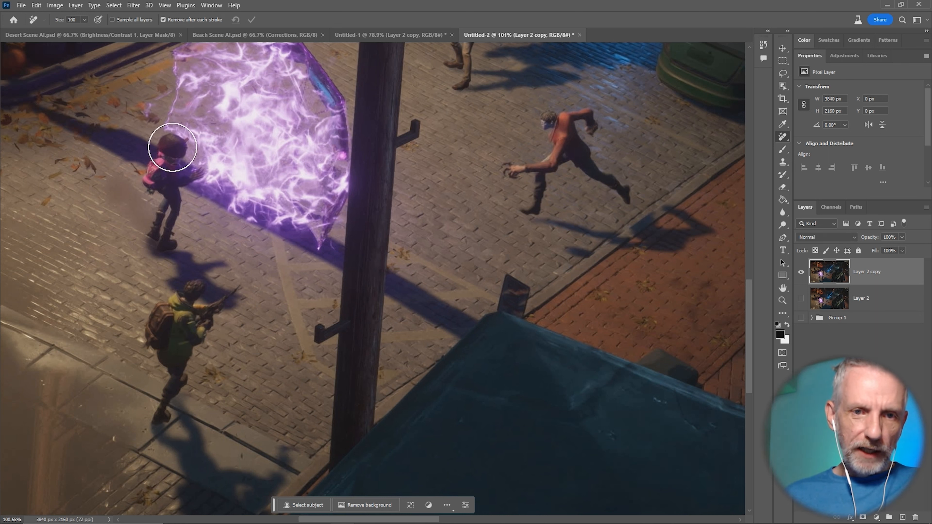
Remove the character in pink beside the purple shield and the brown smudge on the nearby paving, redoing the last removal
mouse_move(173, 146)
mouse_down()
mouse_move(161, 163)
mouse_move(155, 220)
mouse_move(170, 229)
mouse_move(179, 162)
mouse_move(188, 170)
mouse_up()
drag(187, 203, 191, 202)
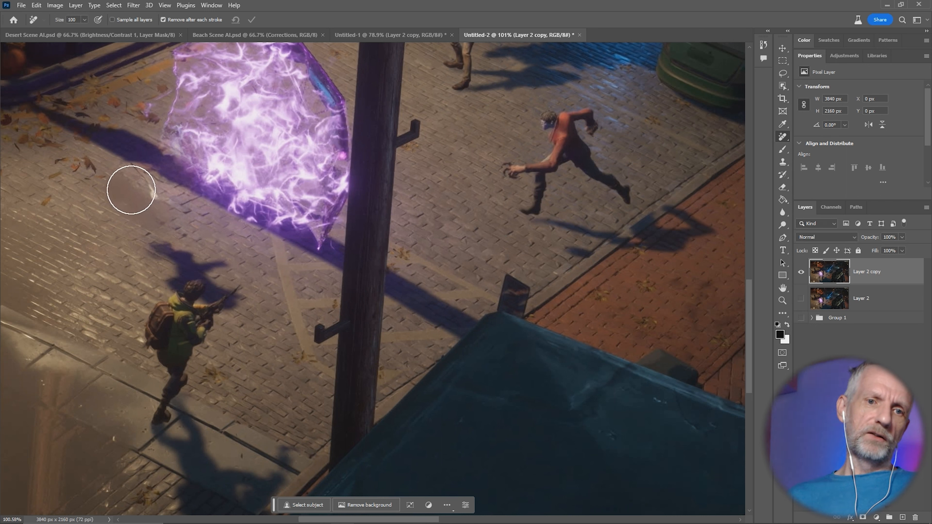
mouse_move(118, 193)
mouse_down()
mouse_move(171, 219)
mouse_move(126, 183)
mouse_move(155, 208)
mouse_up()
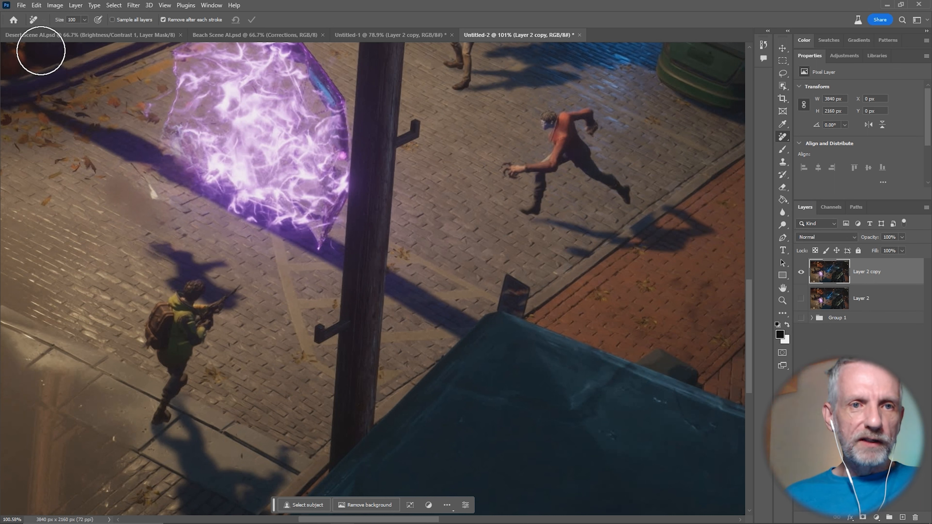
click(36, 5)
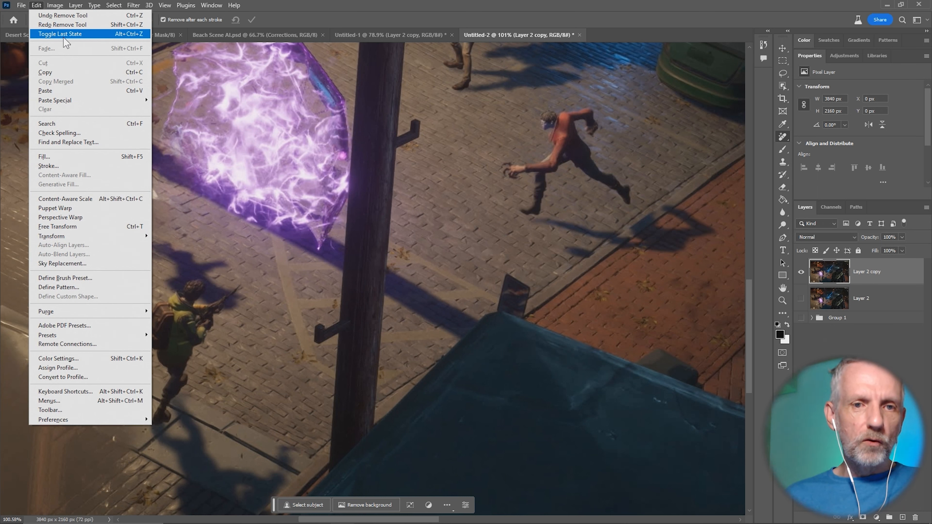
click(65, 24)
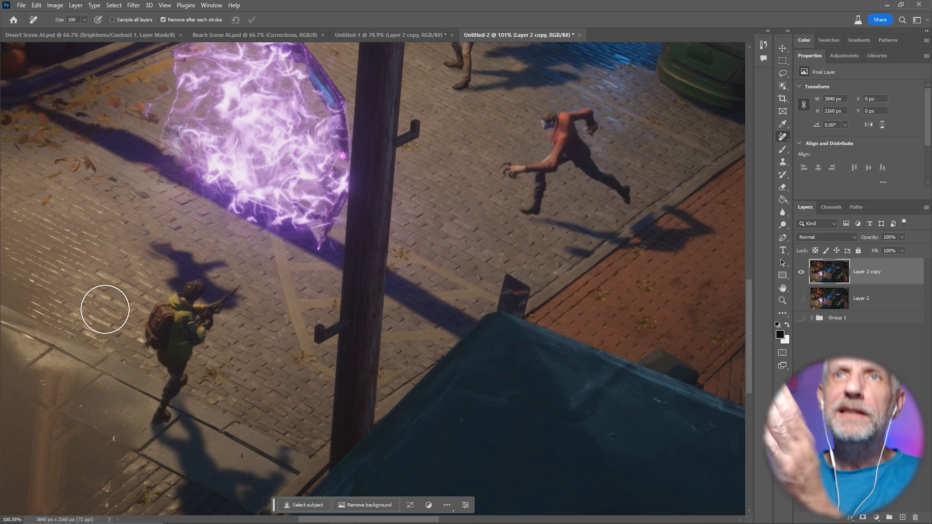
Remove the armed character with the backpack and the shadow across the kerb, and compare the area with the original layer
drag(151, 246, 161, 419)
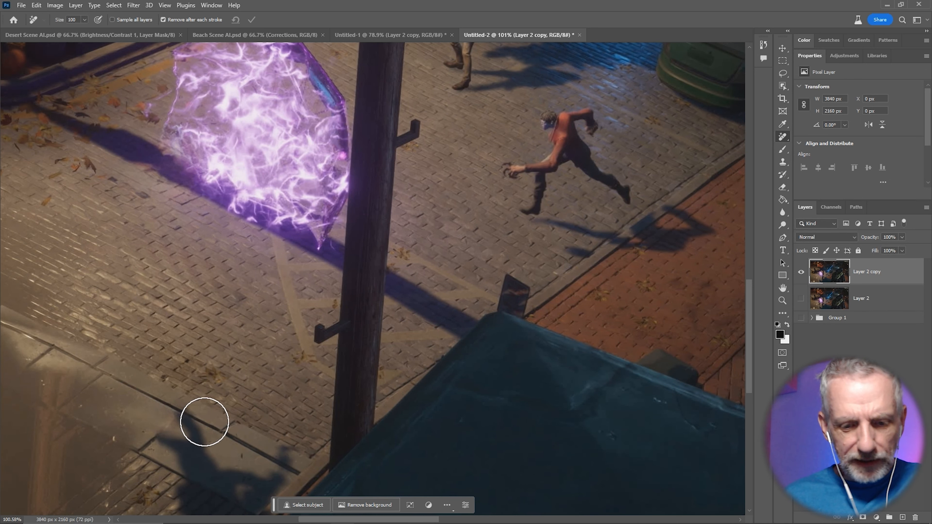
scroll(204, 422, up, 3)
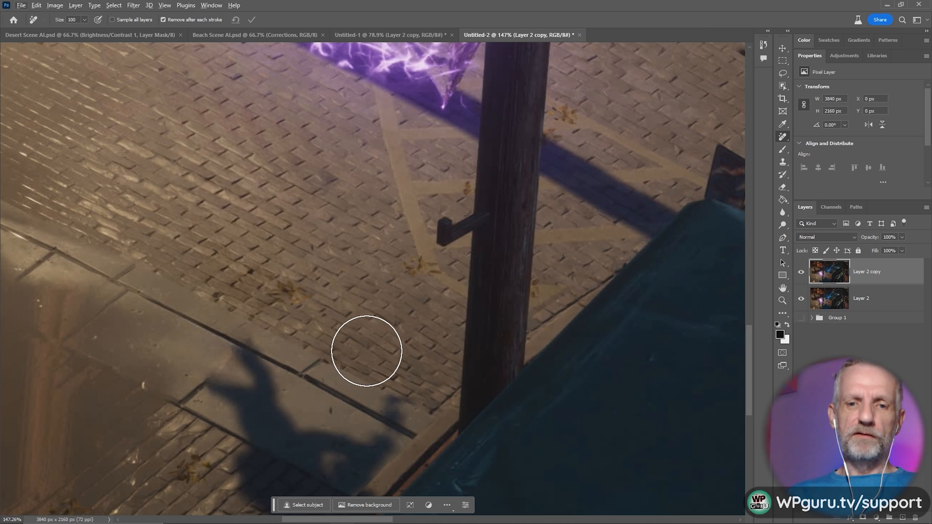
mouse_move(367, 351)
mouse_down()
mouse_move(353, 202)
mouse_move(242, 214)
mouse_up()
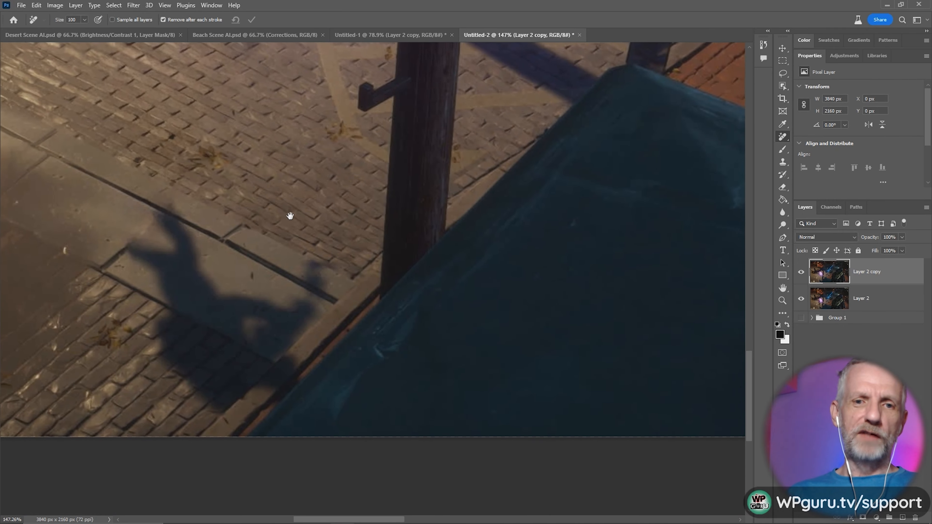
mouse_move(170, 209)
mouse_down()
mouse_move(180, 233)
mouse_move(137, 236)
mouse_move(266, 307)
mouse_move(301, 284)
mouse_move(344, 272)
mouse_up()
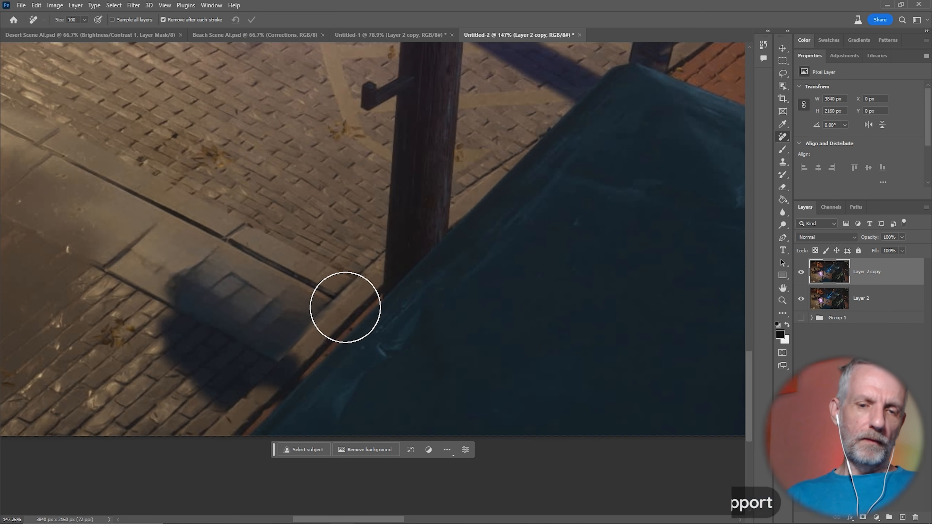
key(ctrl+z)
mouse_move(167, 215)
mouse_down()
mouse_move(153, 239)
mouse_move(194, 281)
mouse_move(185, 345)
mouse_move(210, 390)
mouse_move(260, 389)
mouse_move(303, 362)
mouse_move(233, 325)
mouse_move(279, 325)
mouse_move(312, 304)
mouse_move(313, 273)
mouse_move(314, 285)
mouse_move(266, 322)
mouse_move(233, 334)
mouse_up()
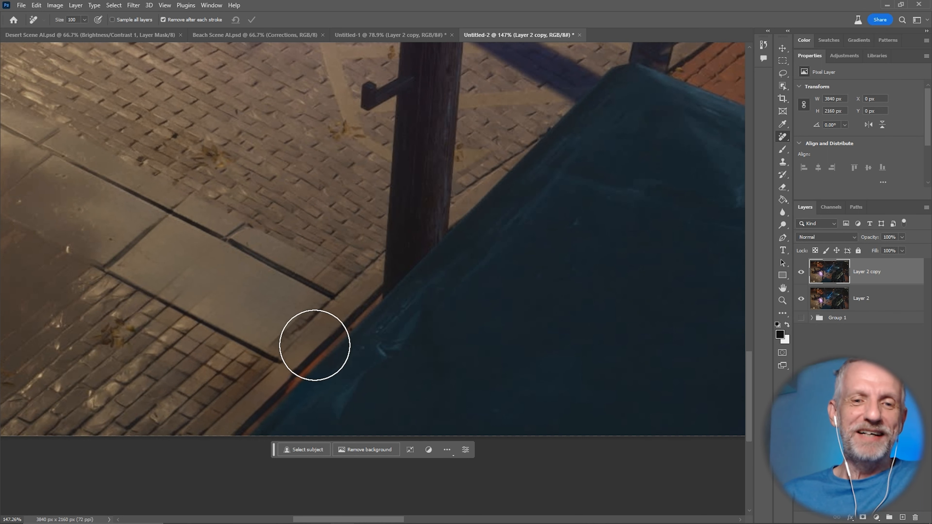
click(802, 273)
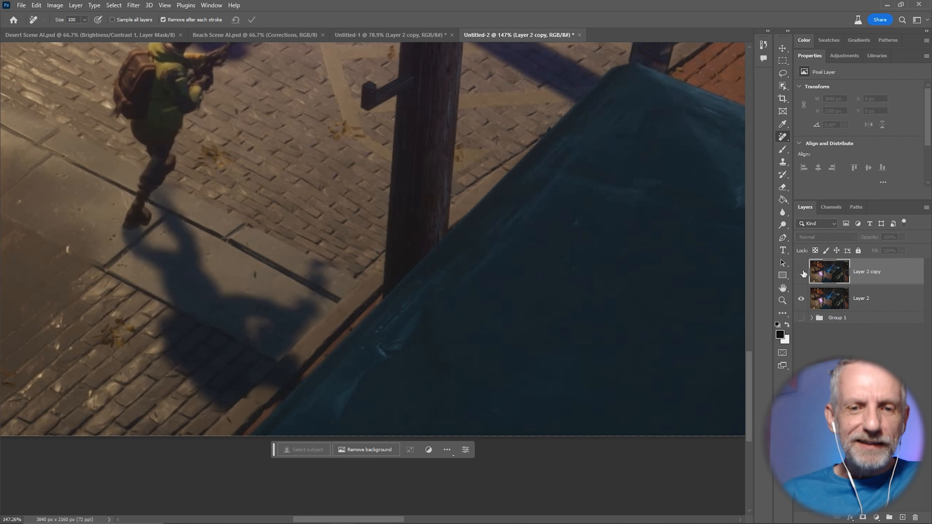
click(801, 272)
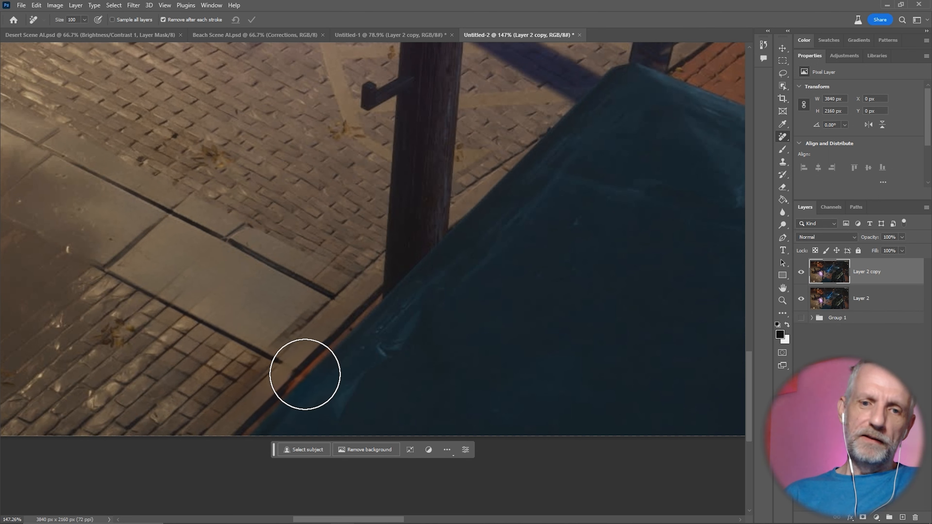
mouse_move(316, 357)
mouse_down()
mouse_move(281, 380)
mouse_move(289, 381)
mouse_up()
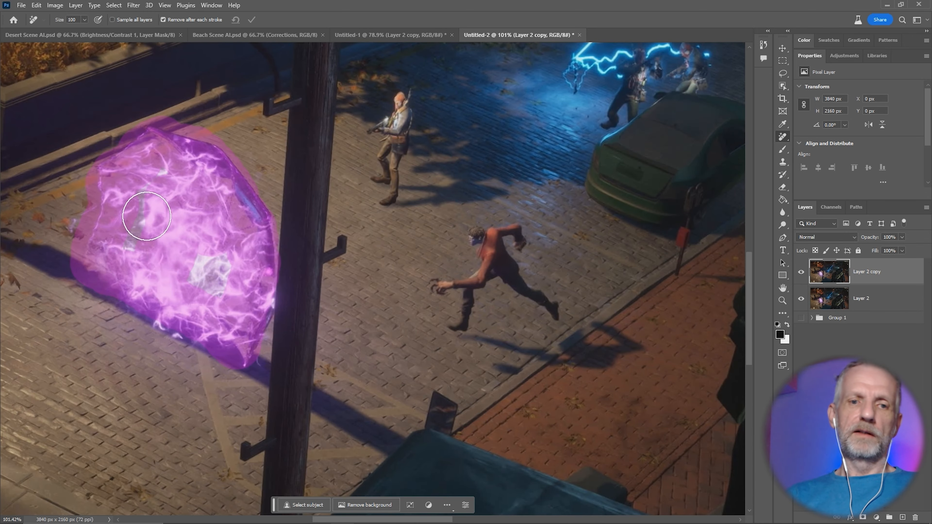
Remove the purple energy shield beside the pole and the running man in red from the cobbled street
mouse_move(146, 216)
mouse_down()
mouse_move(162, 259)
mouse_move(204, 255)
mouse_move(190, 285)
mouse_move(224, 267)
mouse_up()
drag(248, 316, 257, 266)
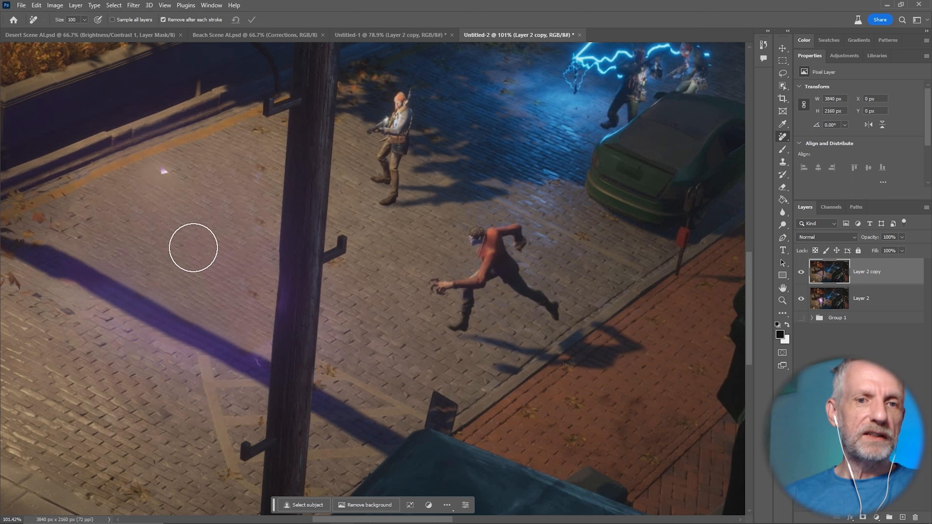
drag(441, 323, 547, 308)
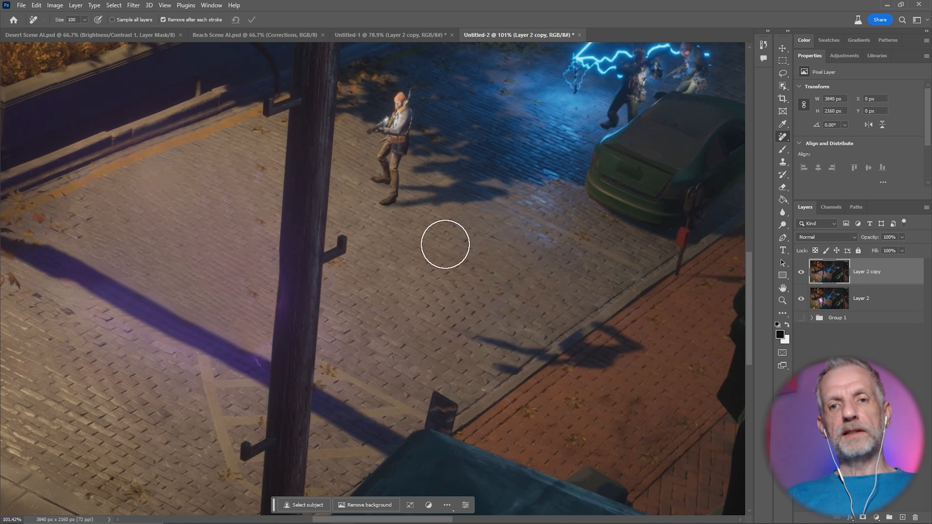
Remove the white-shirted gunman, the green car and nearby figures, the remnants along the kerb and the blue wisp from the street
drag(445, 243, 400, 315)
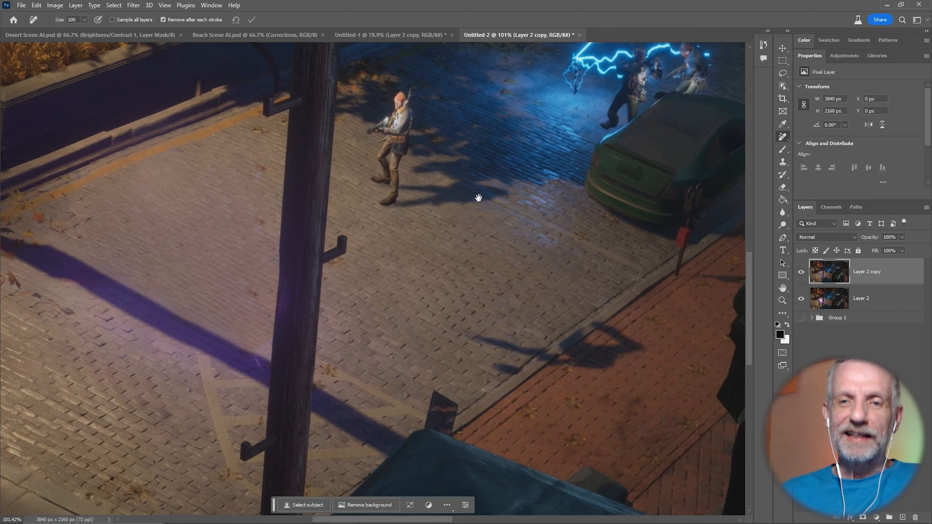
drag(479, 198, 456, 312)
mouse_move(385, 214)
mouse_down()
mouse_move(382, 236)
mouse_move(355, 251)
mouse_move(364, 263)
mouse_move(371, 304)
mouse_up()
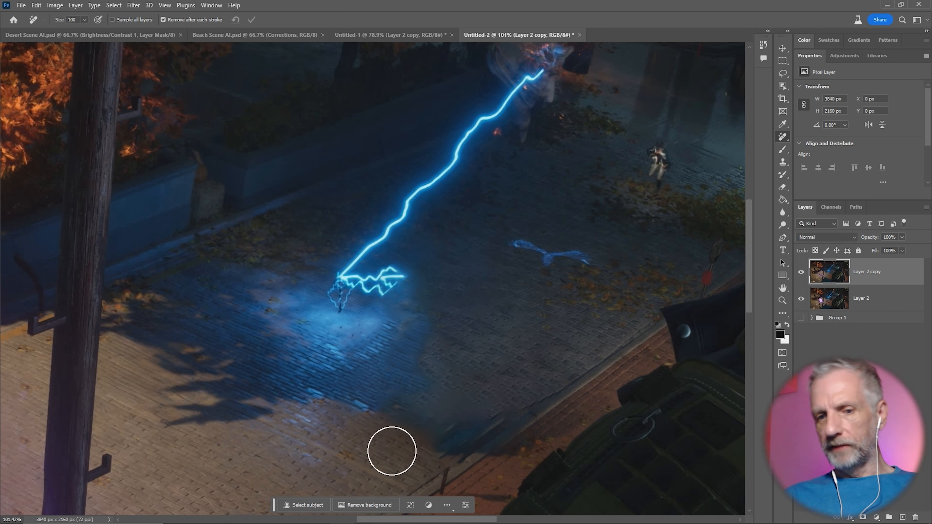
drag(552, 380, 477, 431)
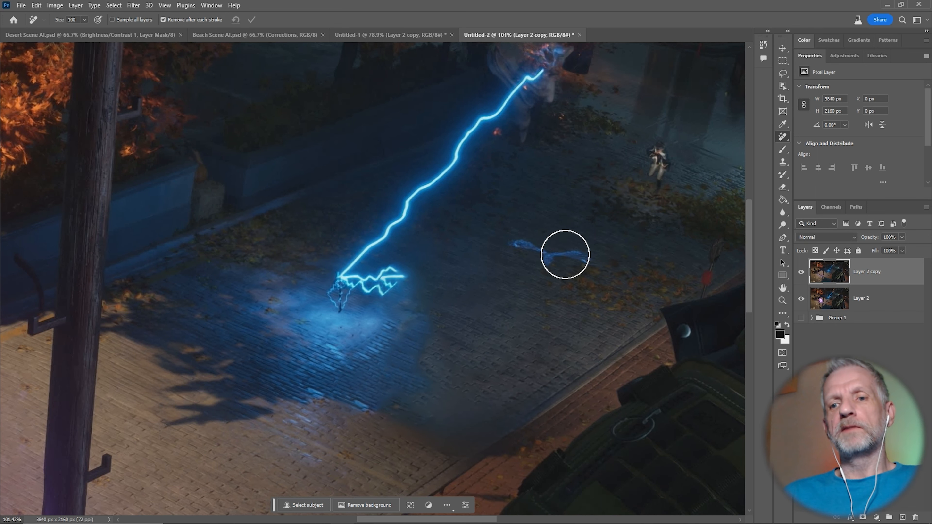
drag(574, 255, 506, 250)
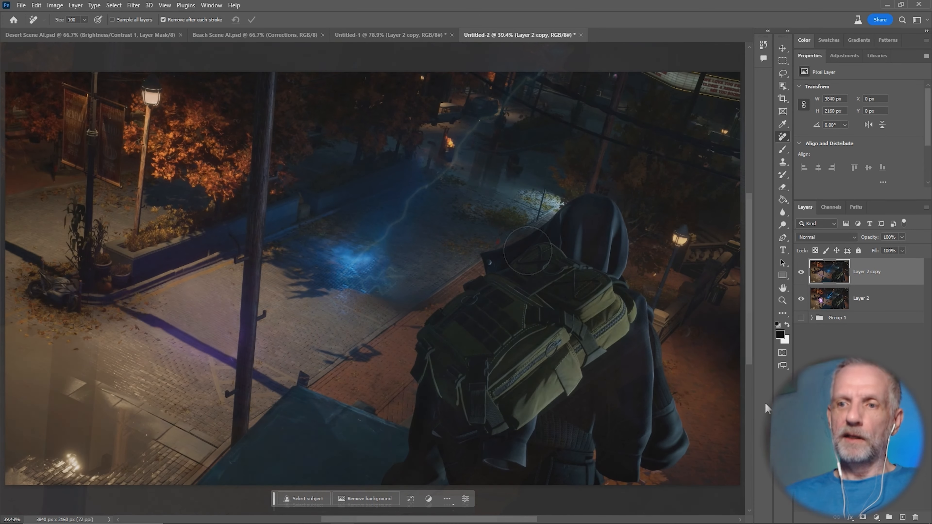
Compare the cleaned-up street scene with the original image by toggling the visibility of Layer 2 copy
click(801, 272)
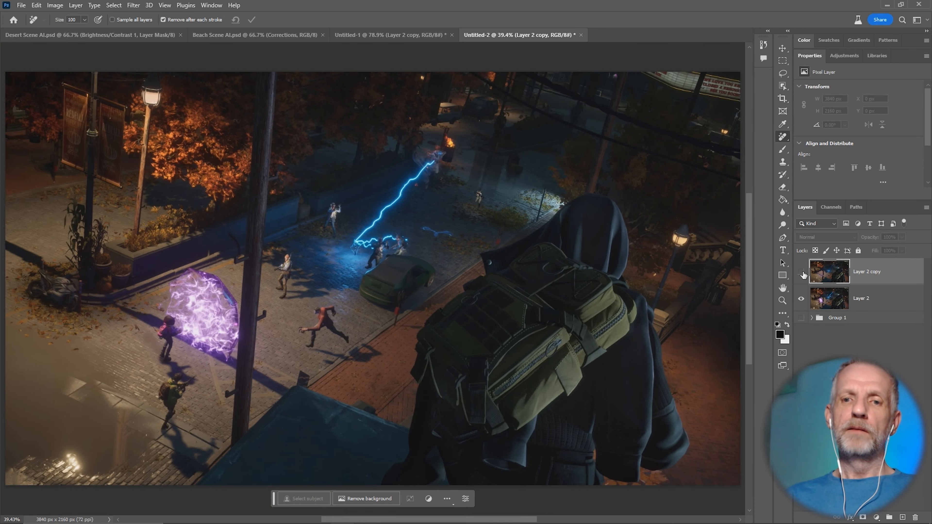
click(802, 272)
click(802, 272)
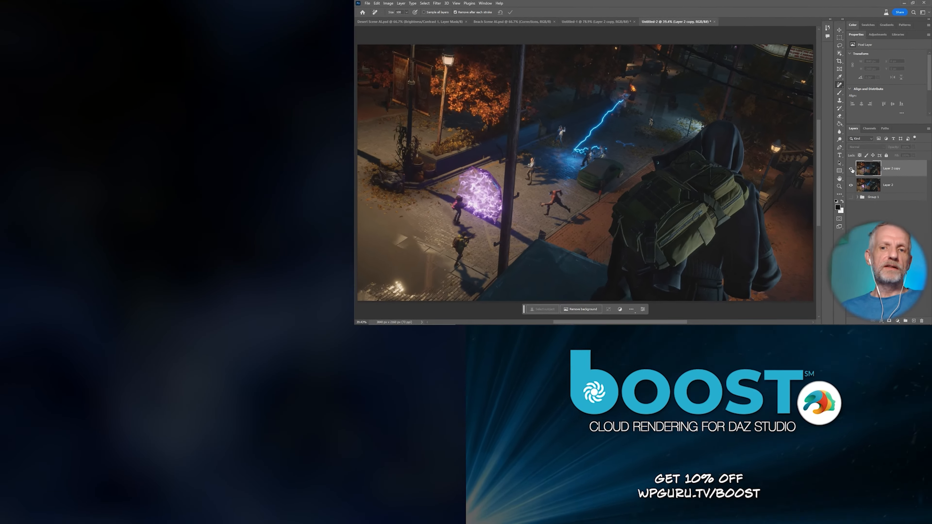